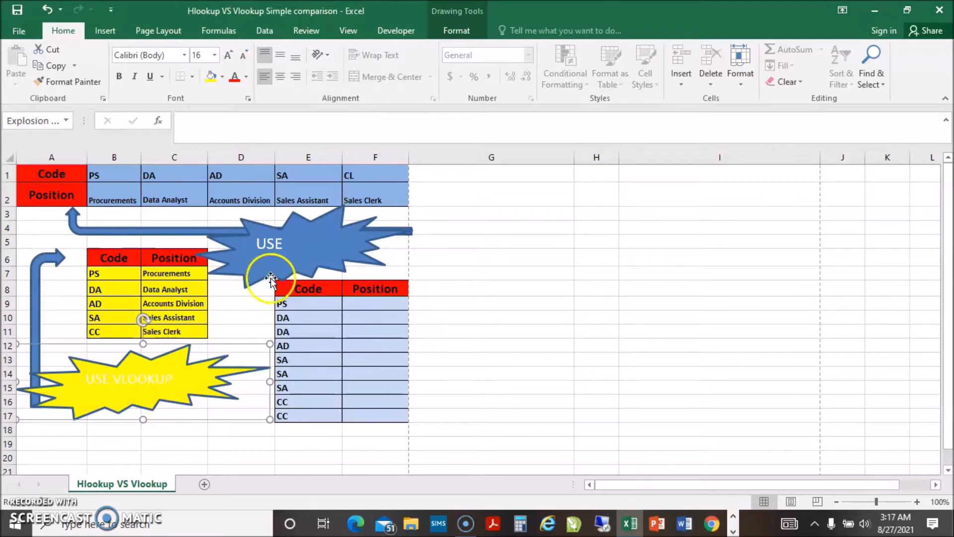
- Set the font size of the "USE HLOOKUP" text in the blue callout shape to 14
left_click(260, 244)
left_click_drag(259, 242, 298, 261)
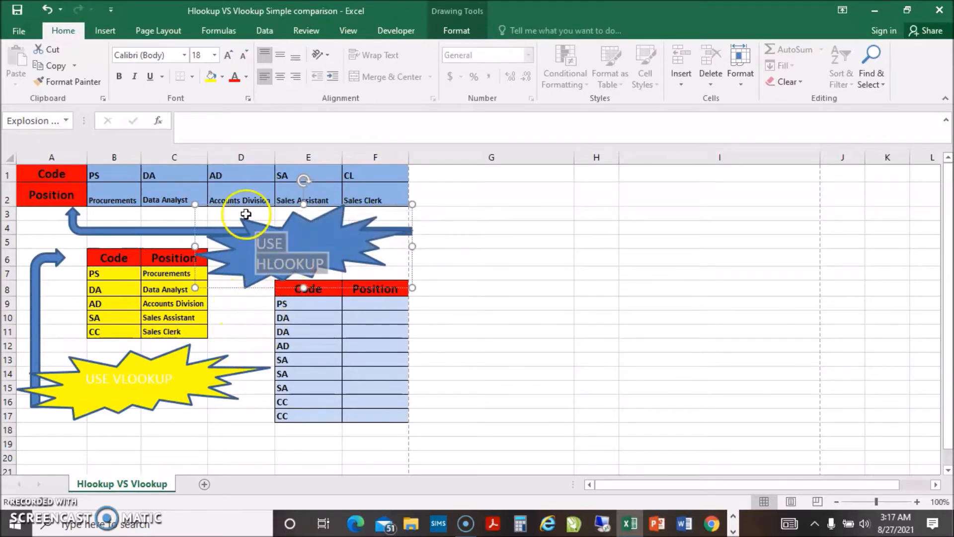
left_click(214, 56)
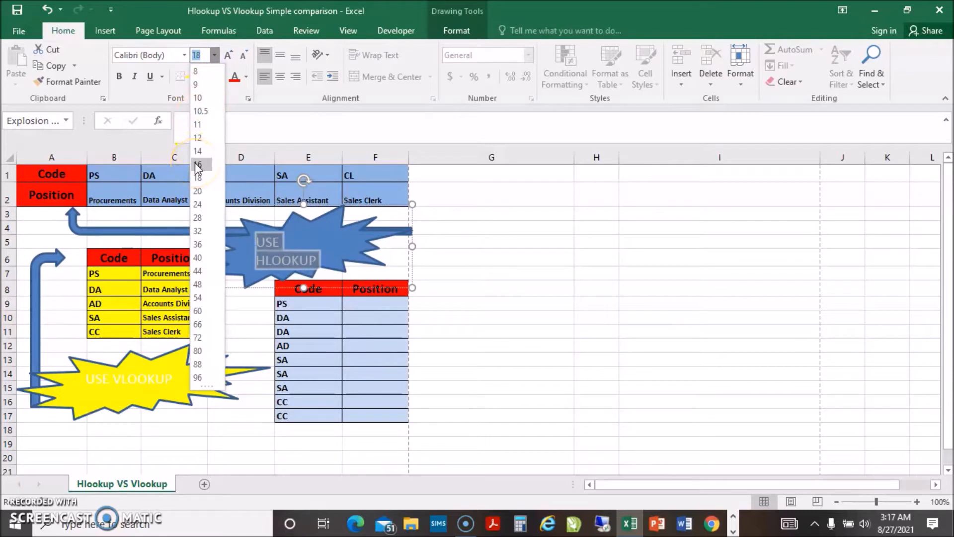
left_click(204, 151)
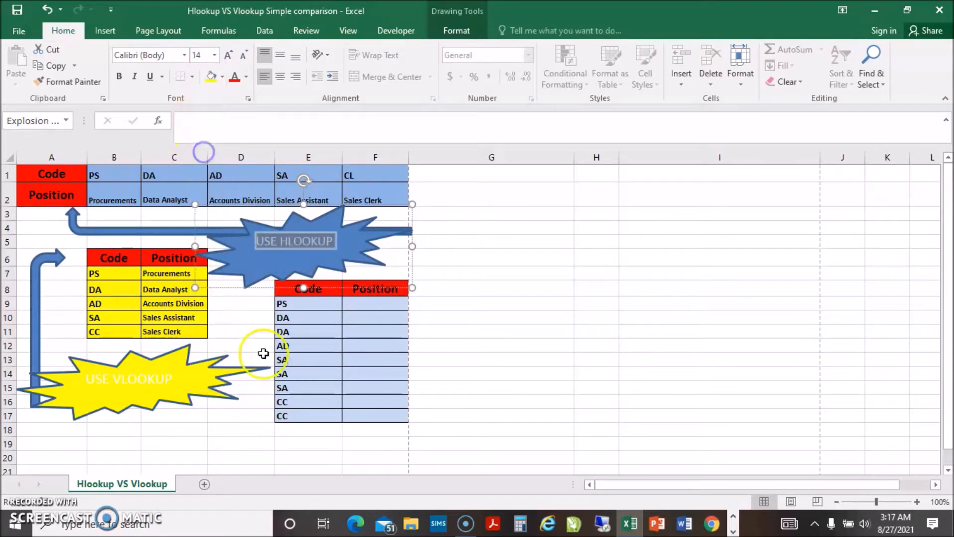
left_click(255, 428)
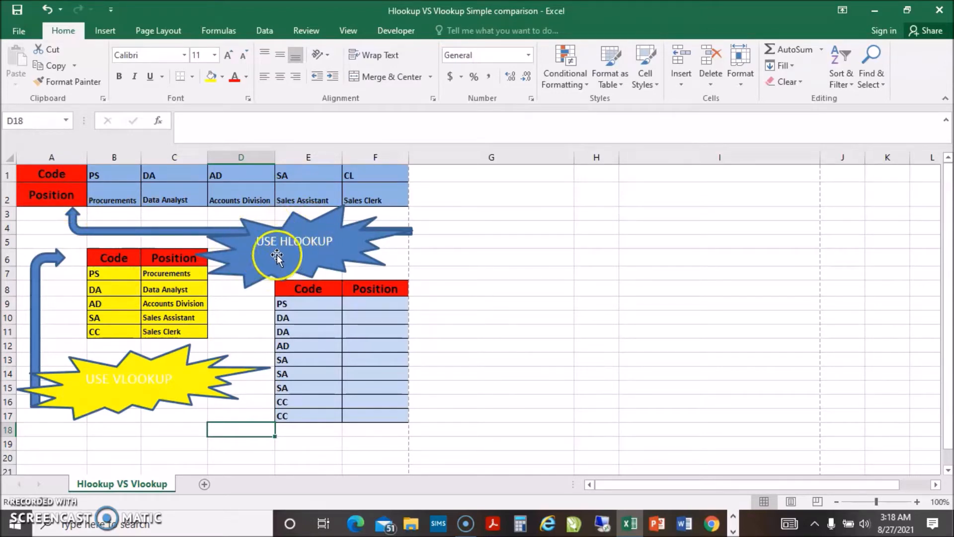
- Examine the horizontal table in A1:F2, comparing its Code and Position rows with the HLOOKUP callout
left_click(58, 172)
left_click_drag(58, 172, 52, 191)
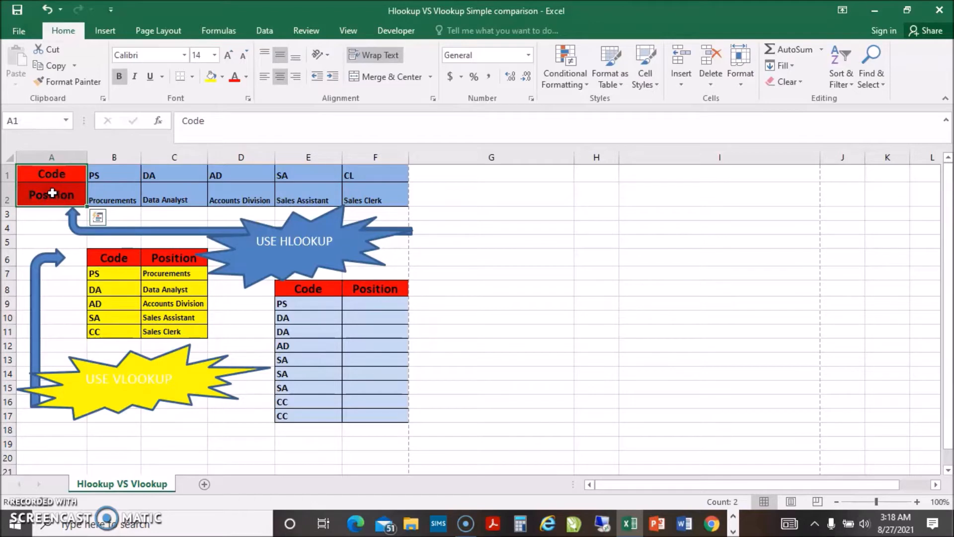
left_click(102, 188)
left_click_drag(106, 176, 360, 197)
left_click(240, 178)
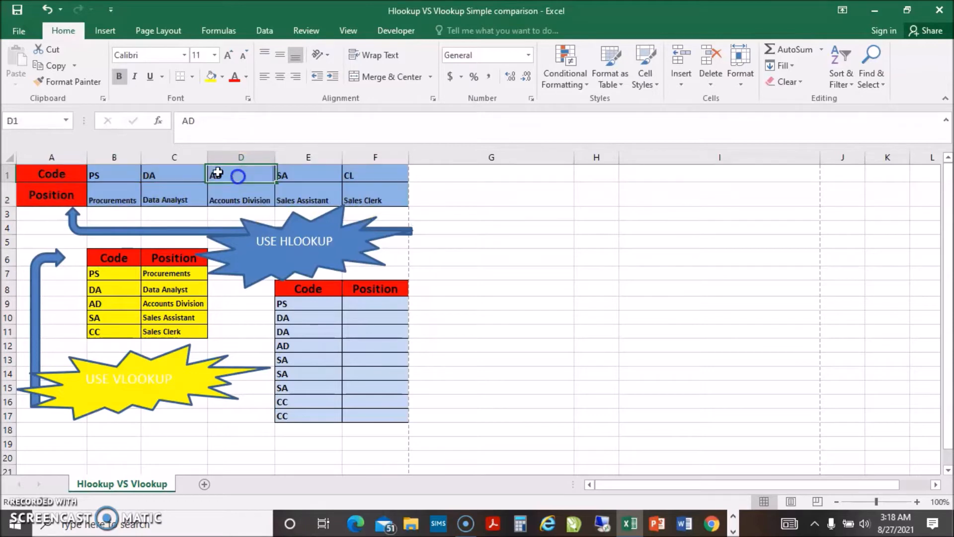
left_click_drag(101, 174, 374, 179)
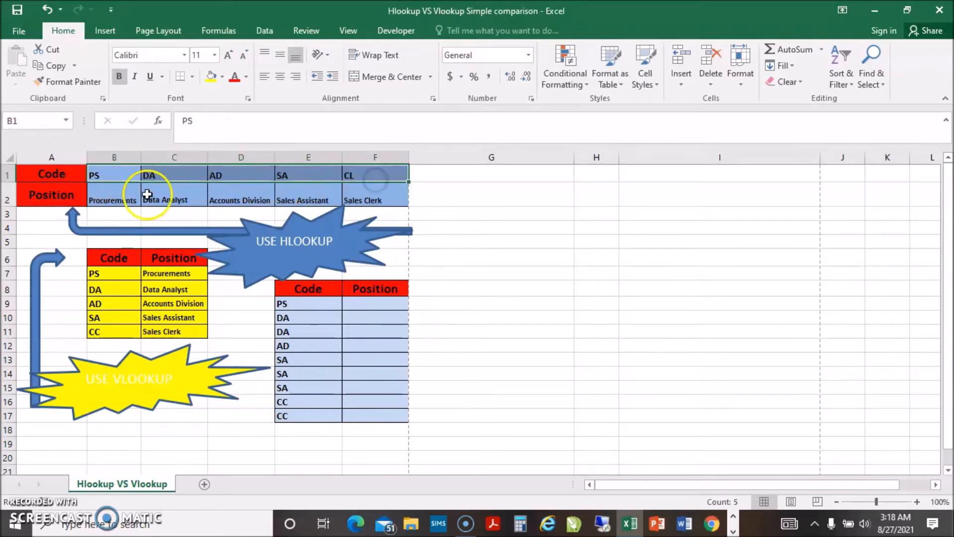
left_click_drag(114, 191, 367, 196)
left_click(90, 173)
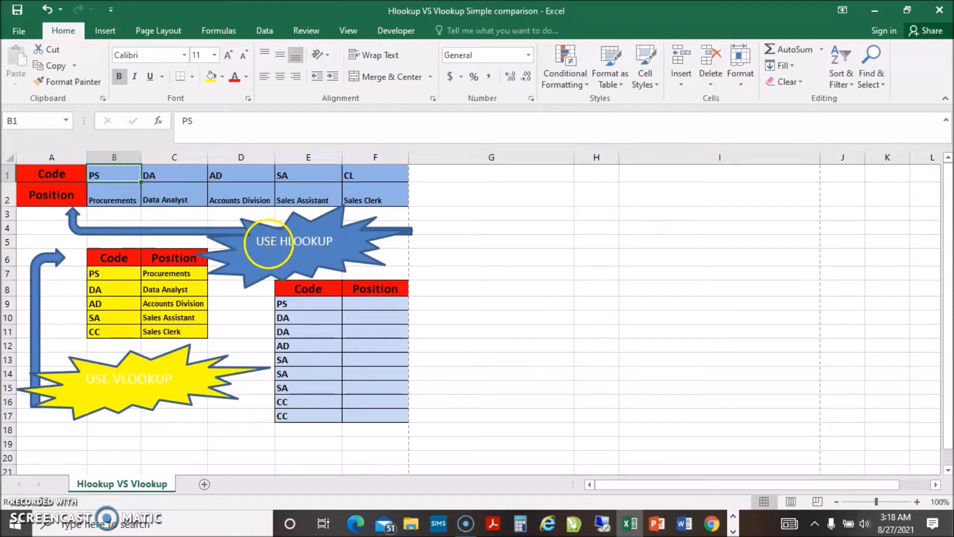
left_click(286, 243)
left_click(300, 242)
mouse_move(36, 179)
left_mouse_down()
mouse_move(47, 171)
mouse_move(48, 191)
left_mouse_up()
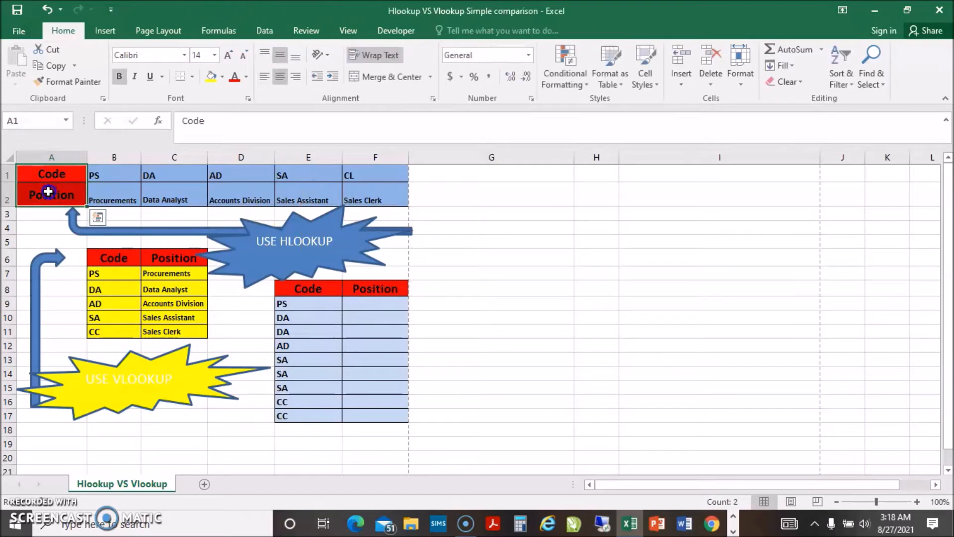
left_click(115, 189)
left_click_drag(100, 179, 362, 178)
left_click_drag(107, 192, 373, 196)
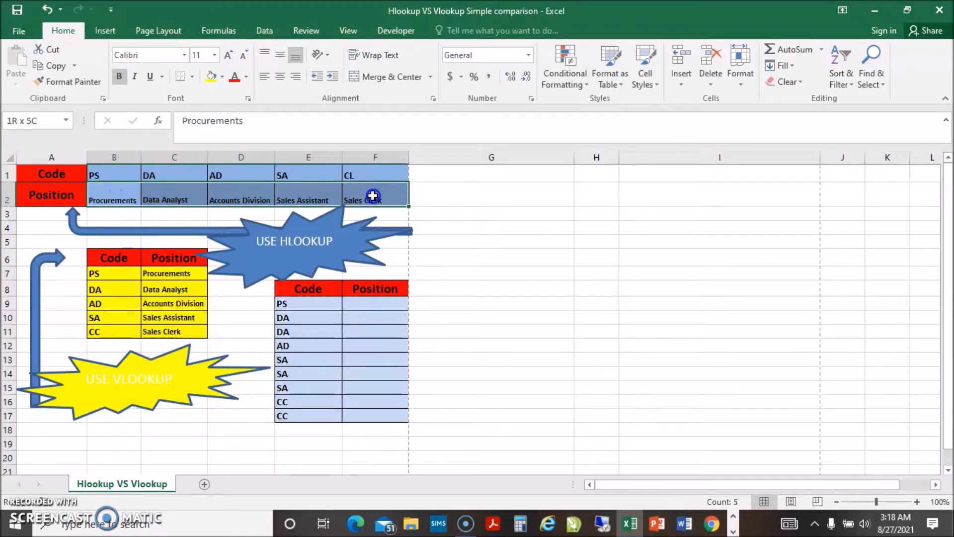
left_click_drag(372, 195, 371, 196)
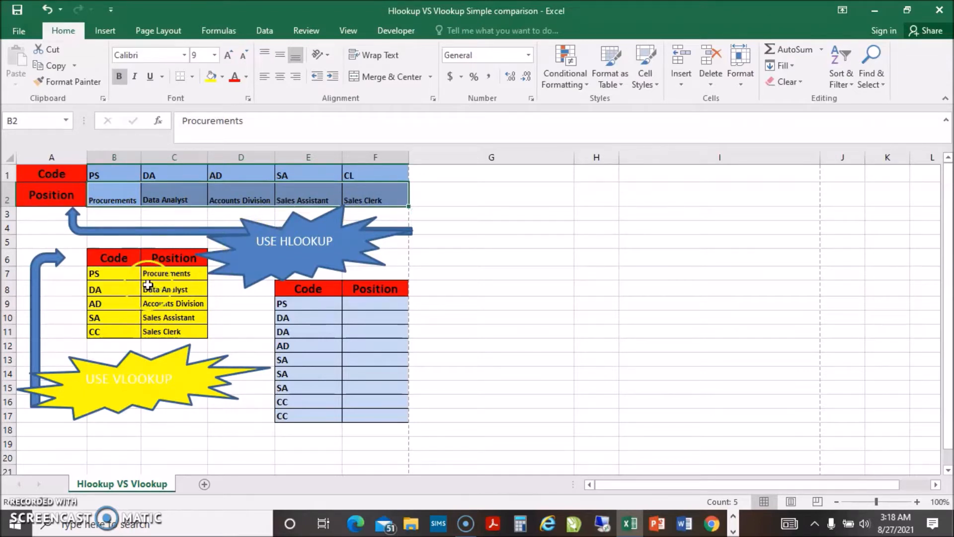
- Examine the vertical table in B6:C11, comparing its Code and Position columns with the VLOOKUP callout
left_click(128, 285)
left_click_drag(103, 258, 169, 258)
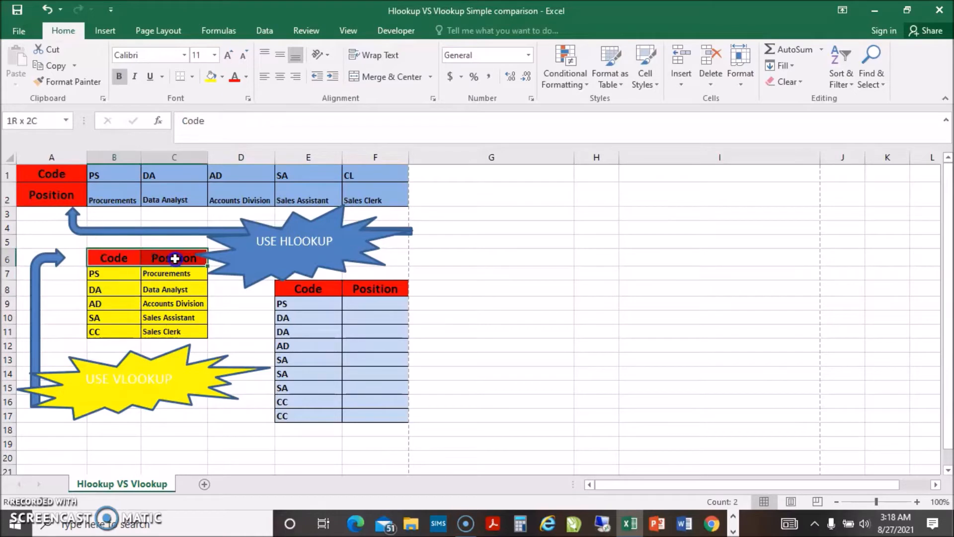
left_click(116, 271)
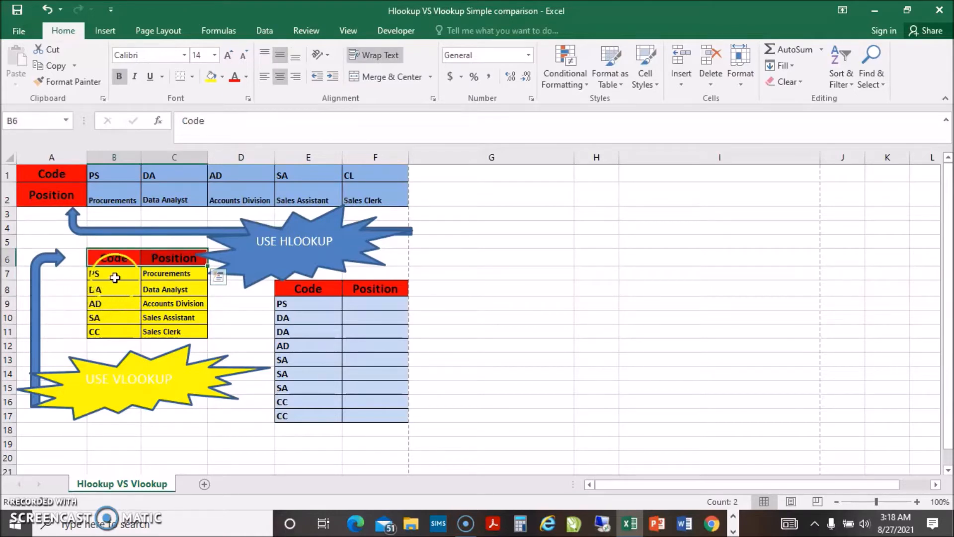
left_click_drag(116, 271, 116, 332)
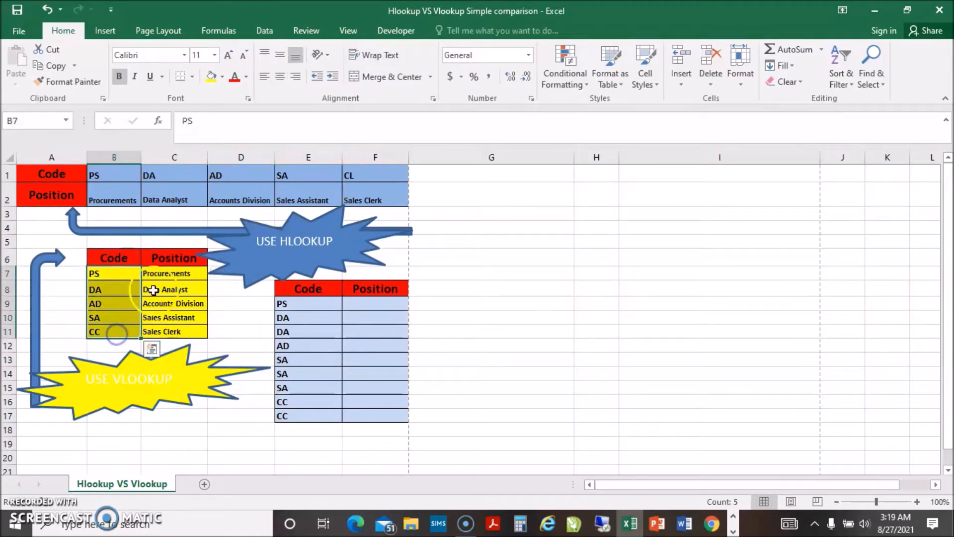
left_click_drag(162, 271, 162, 321)
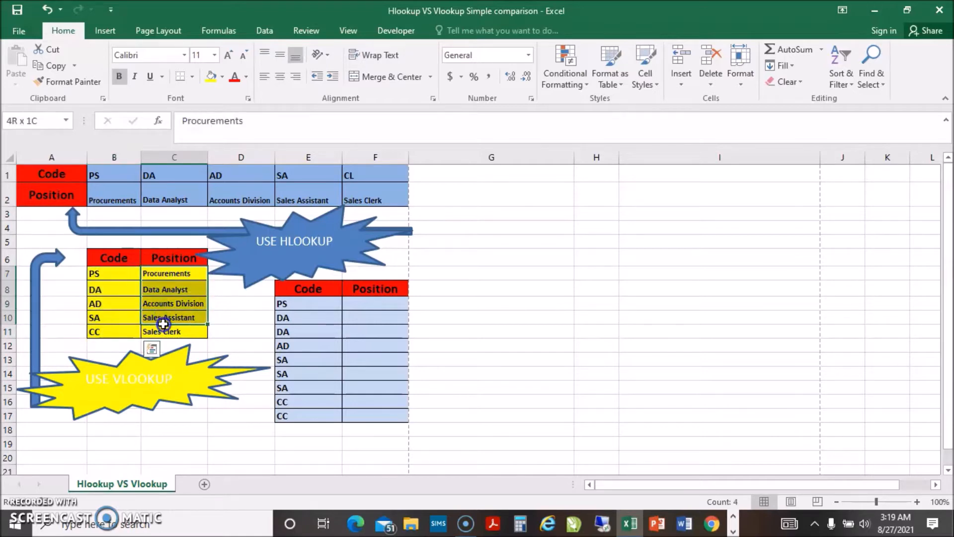
left_click_drag(117, 273, 116, 331)
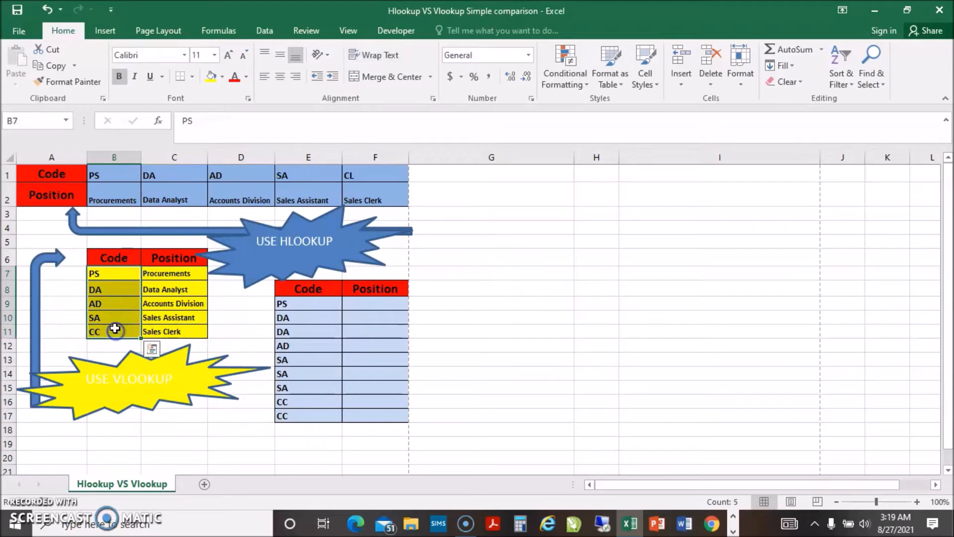
left_click_drag(163, 271, 149, 331)
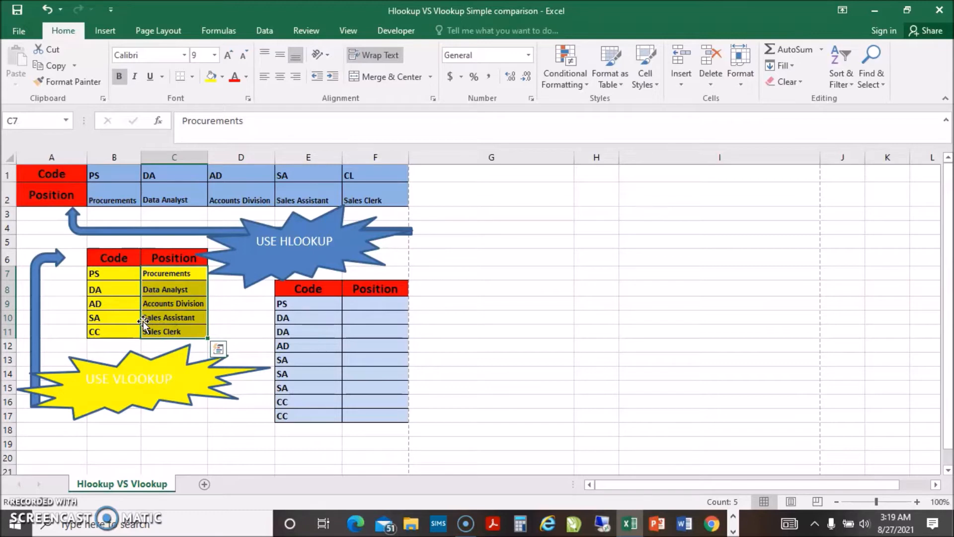
left_click(121, 379)
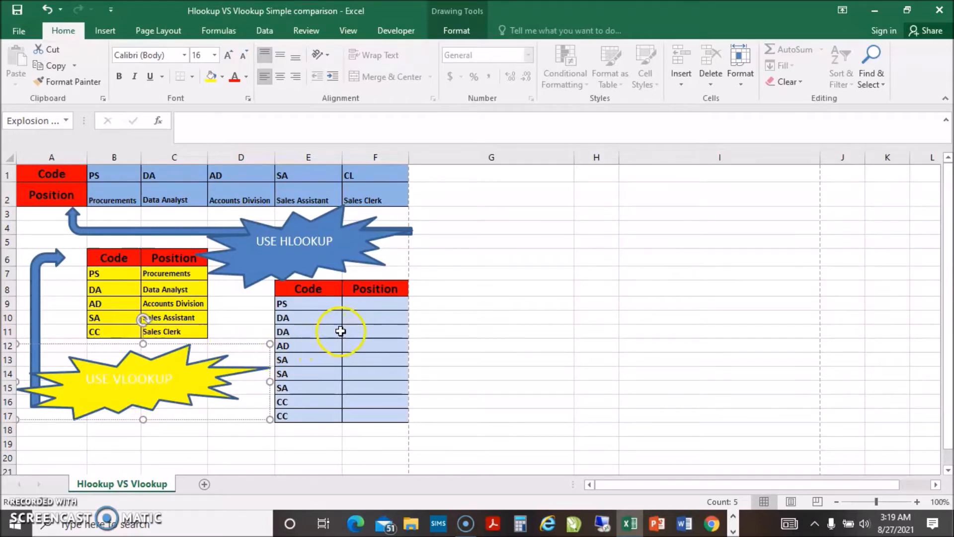
- Start an HLOOKUP formula in cell F9 with the code in E9 as the lookup value
left_click(360, 304)
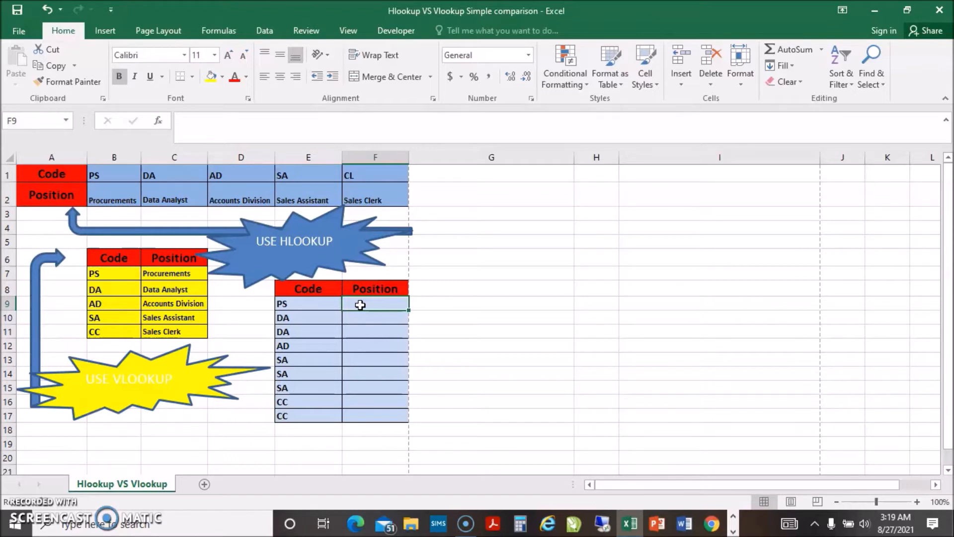
type("=")
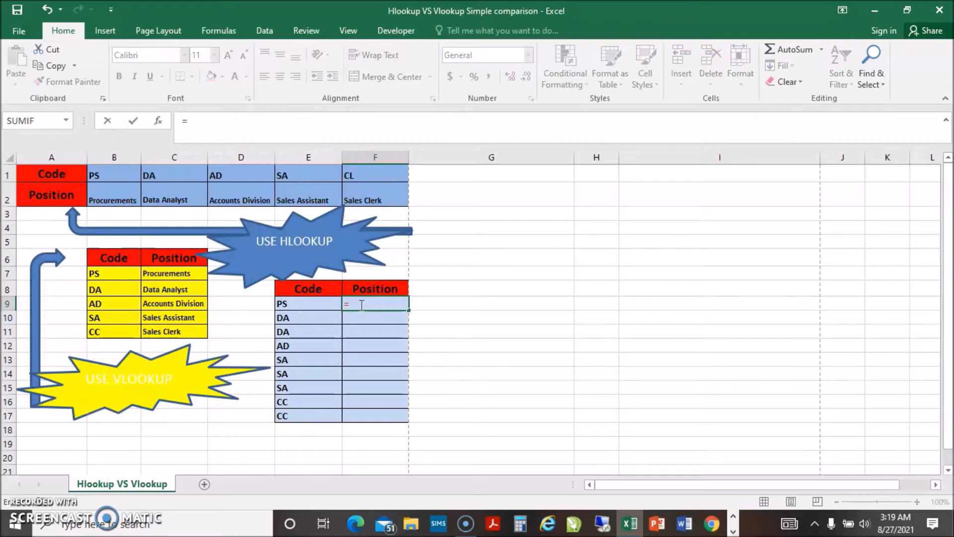
type("hl")
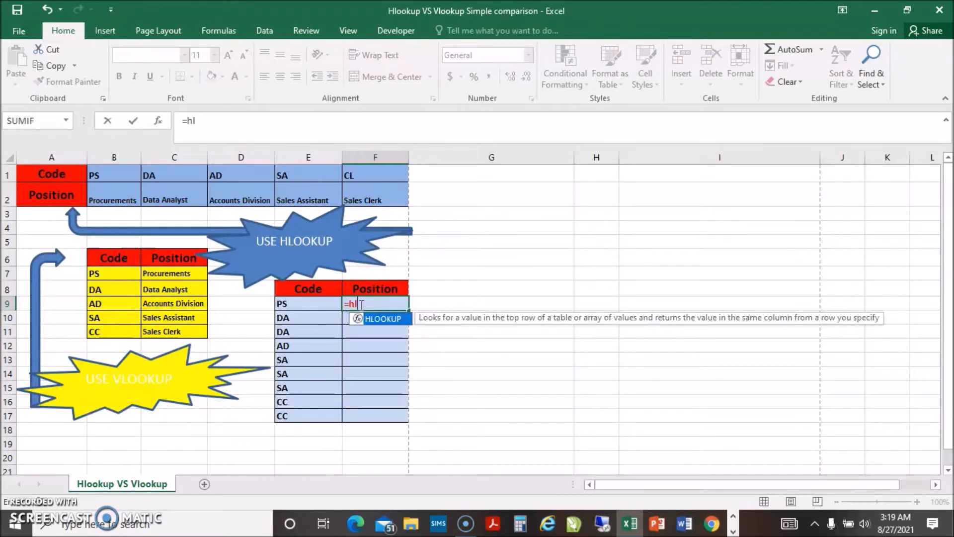
left_click(386, 322)
double_click(387, 322)
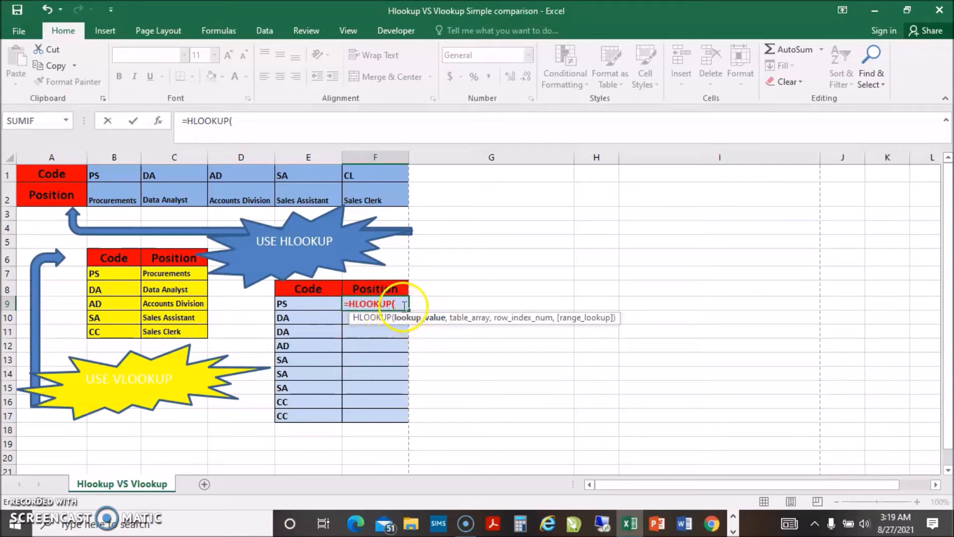
left_click(233, 122)
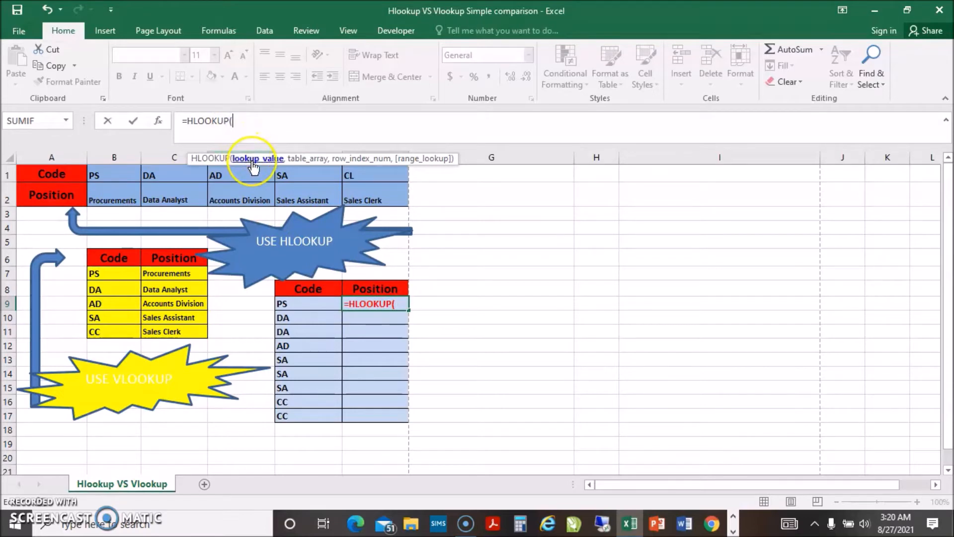
left_click(294, 303)
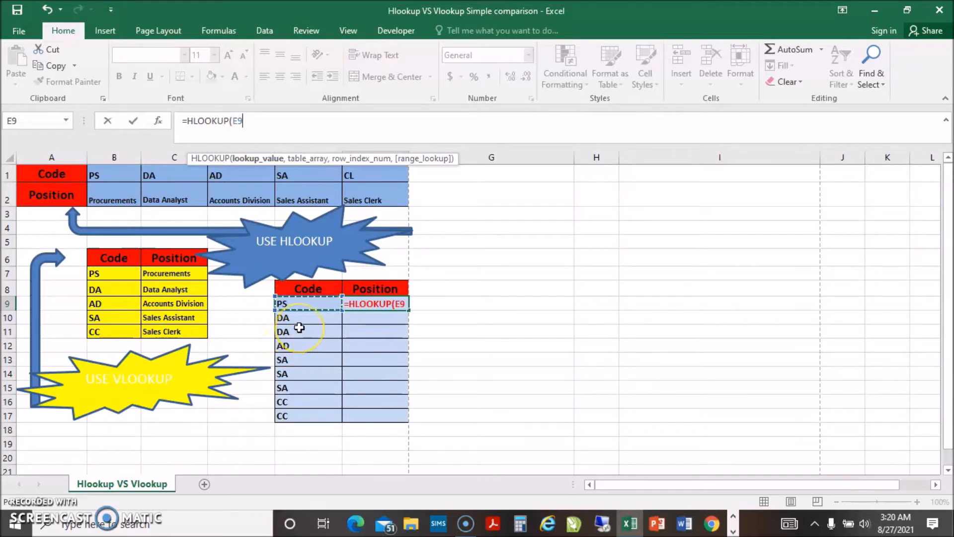
- Add the horizontal table as the formula's table array, locked as the absolute range $B$1:$F$2
type(",")
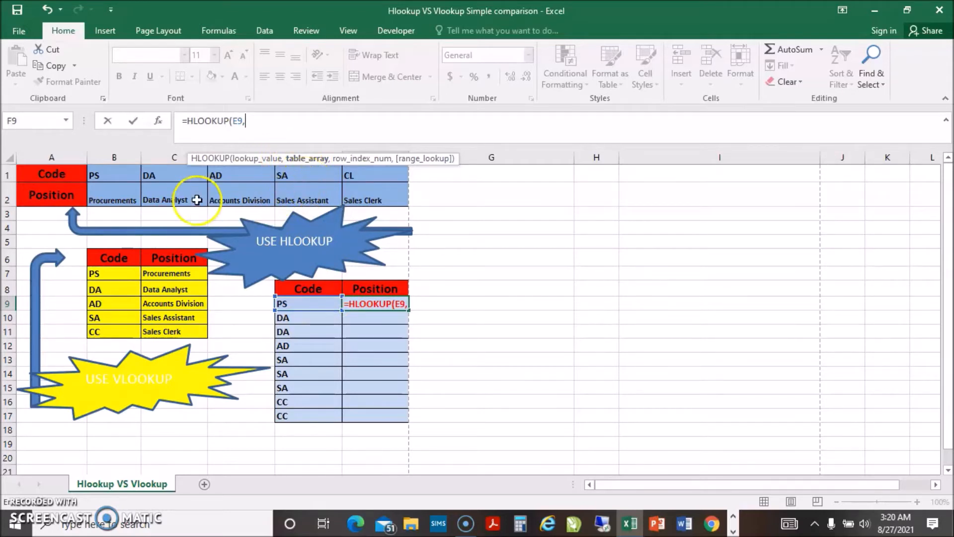
left_click(111, 172)
left_click_drag(112, 172, 377, 195)
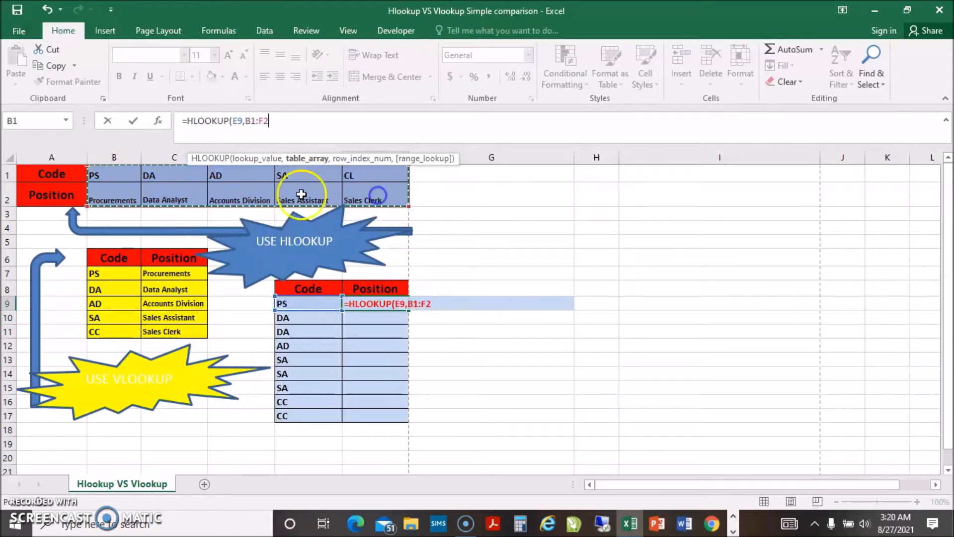
left_click(189, 140)
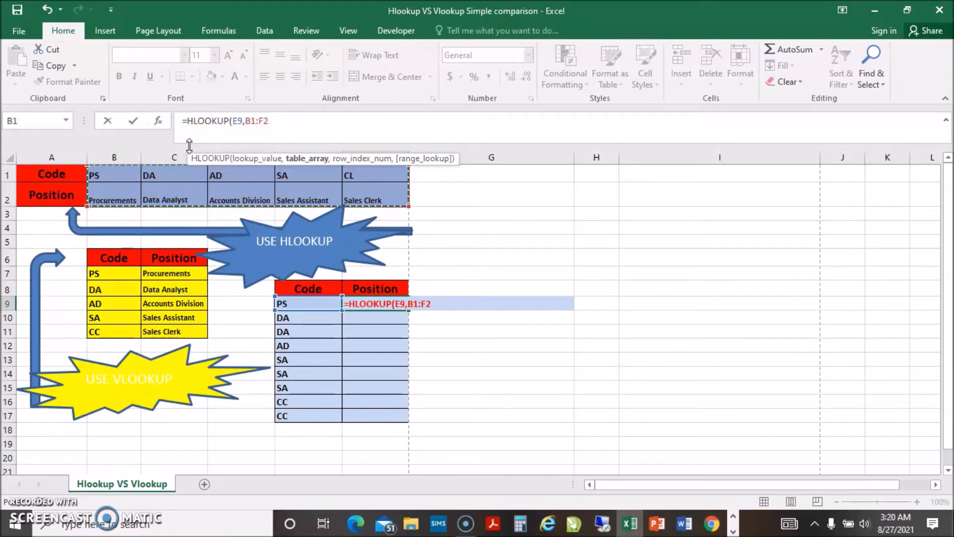
key("F4")
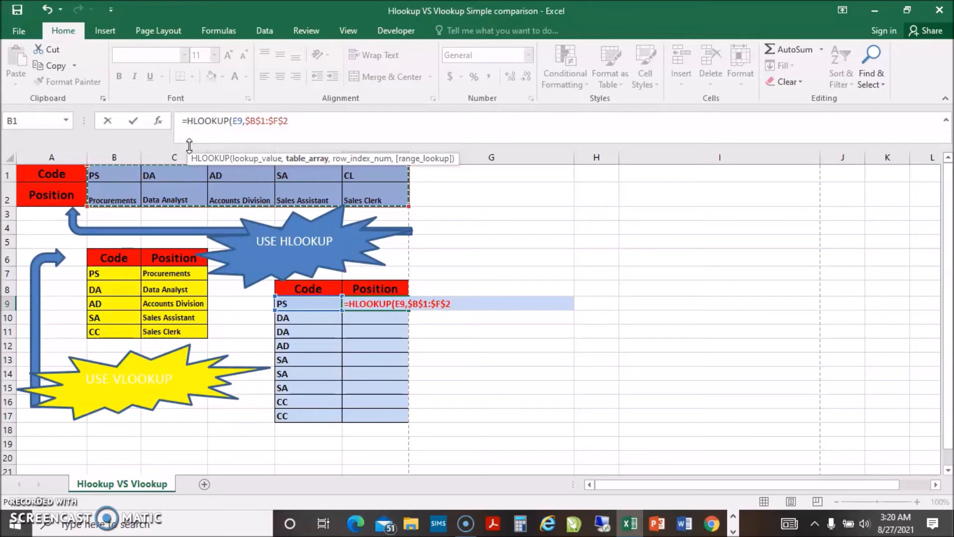
- Complete the HLOOKUP formula in F9 with row index 2 and FALSE for an exact match
type(",2")
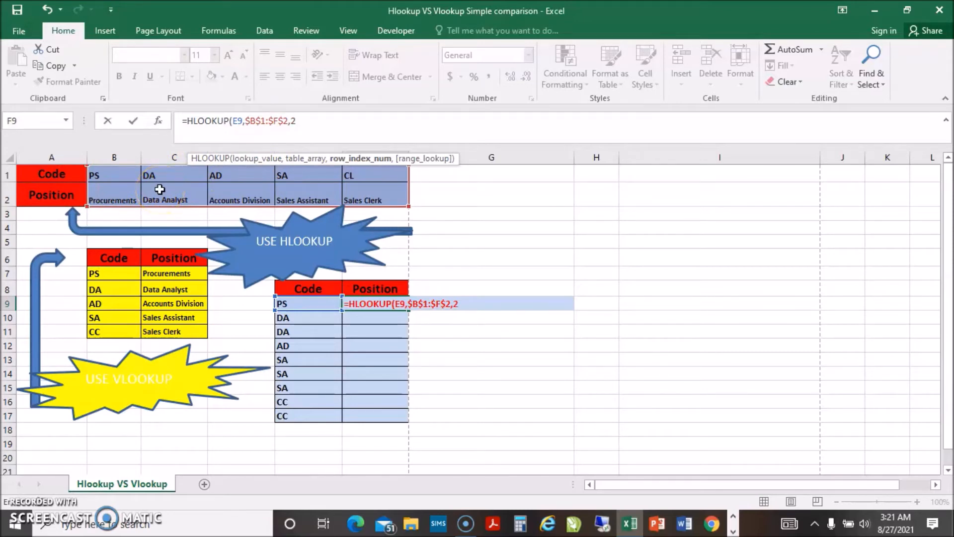
type(",")
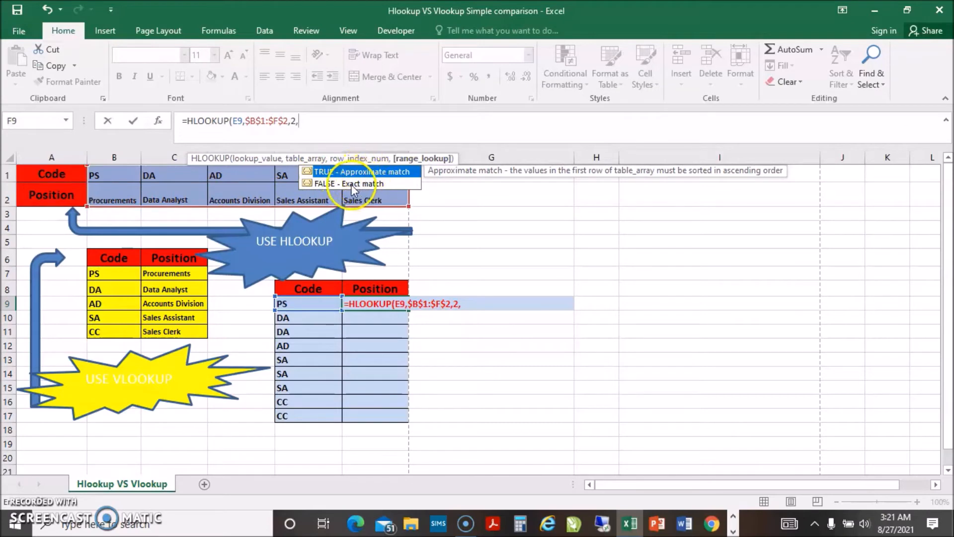
double_click(324, 183)
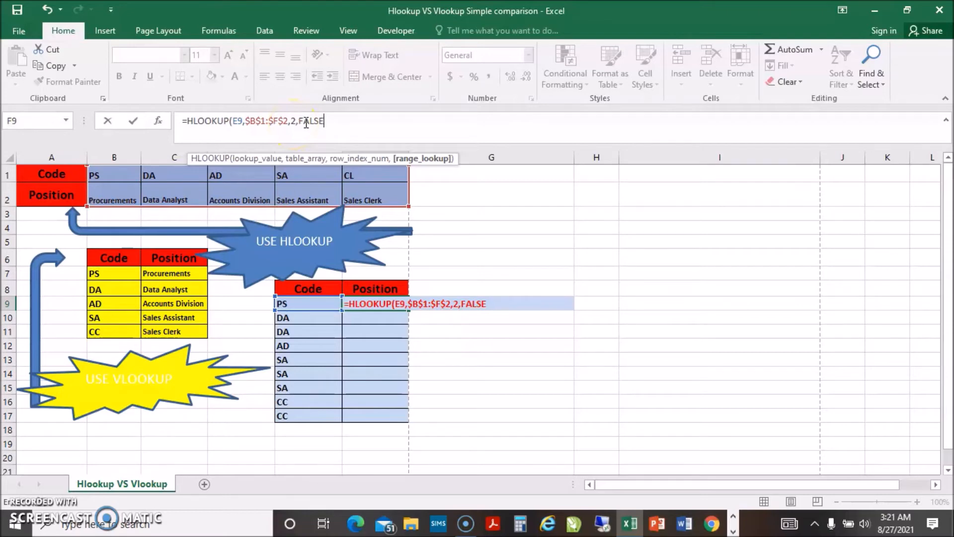
key("Return")
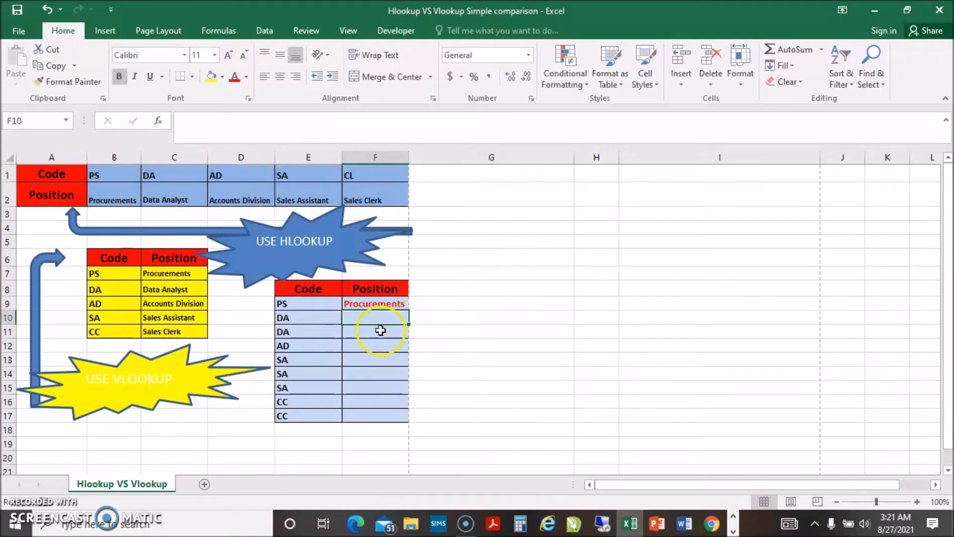
- Check the F9 result against the horizontal table and fill its HLOOKUP formula down the Position column to F17
left_click(298, 306)
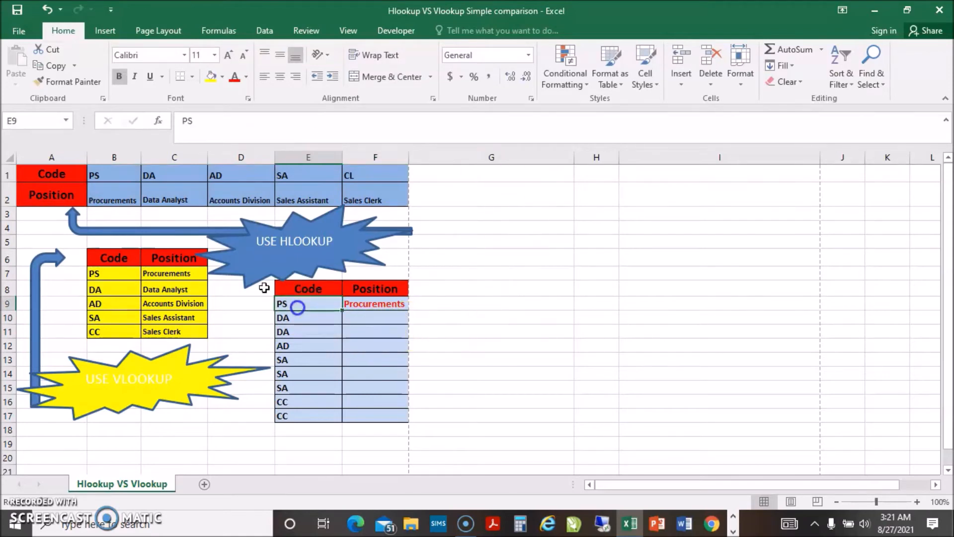
left_click(112, 199)
left_click(361, 306)
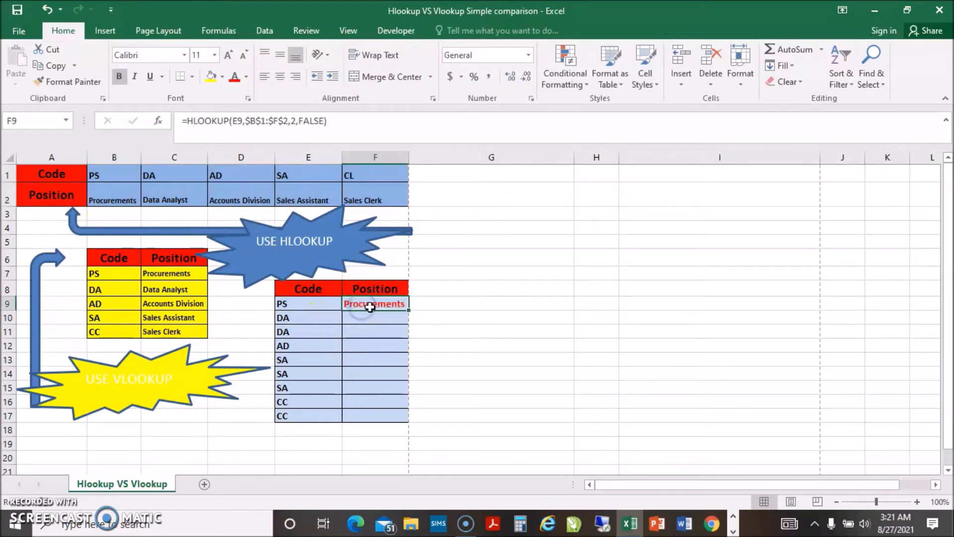
left_click(408, 309)
double_click(409, 309)
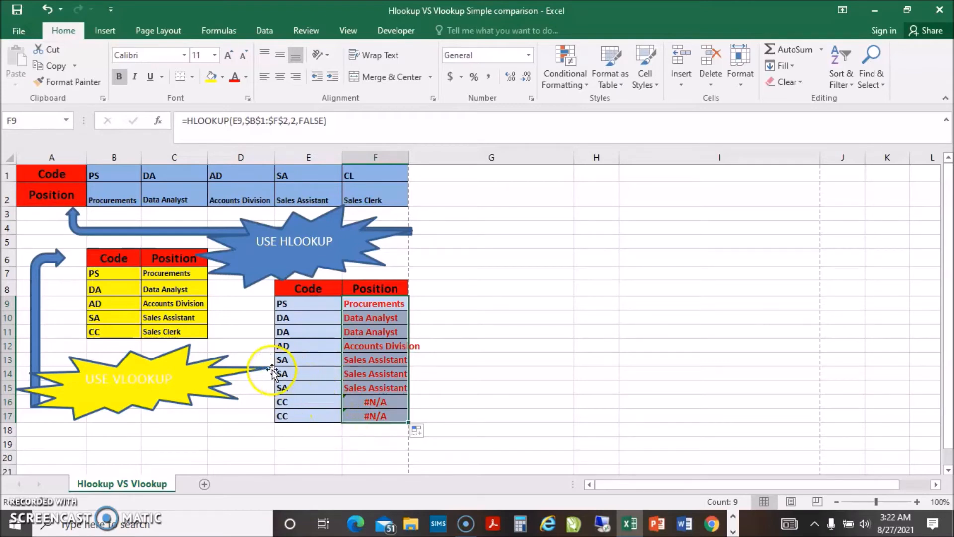
- Compare the Sales Clerk codes in the two lookup tables and change the horizontal table's code in F1 to CC
left_click(105, 331)
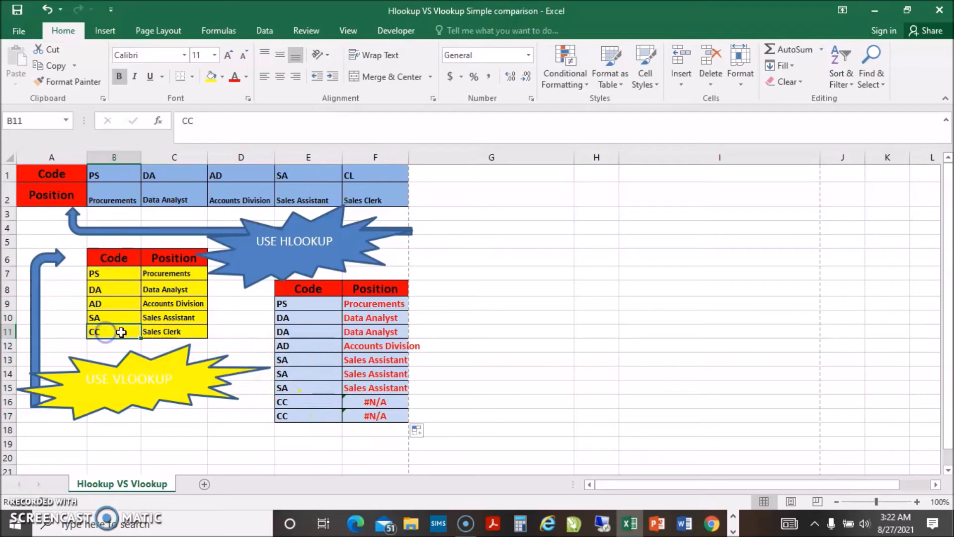
left_click(178, 332)
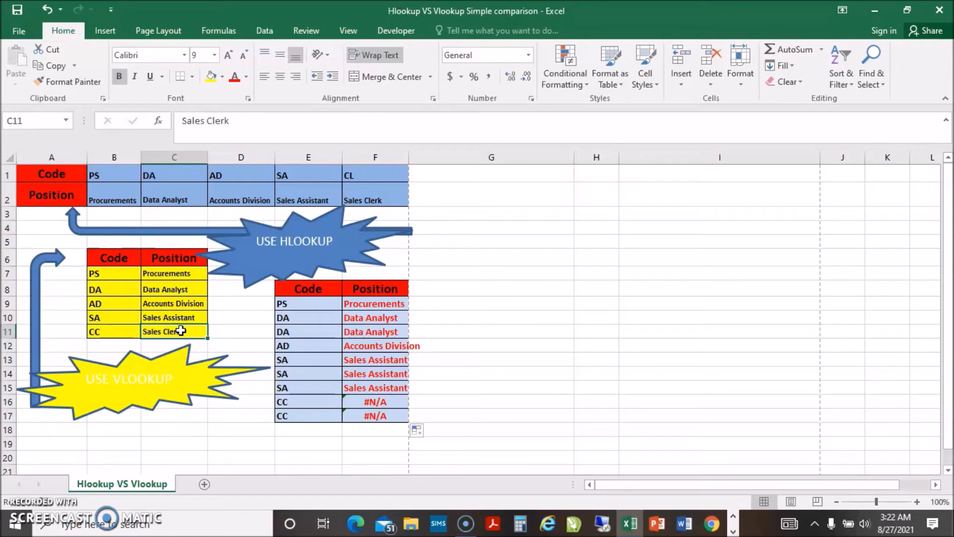
left_click(365, 196)
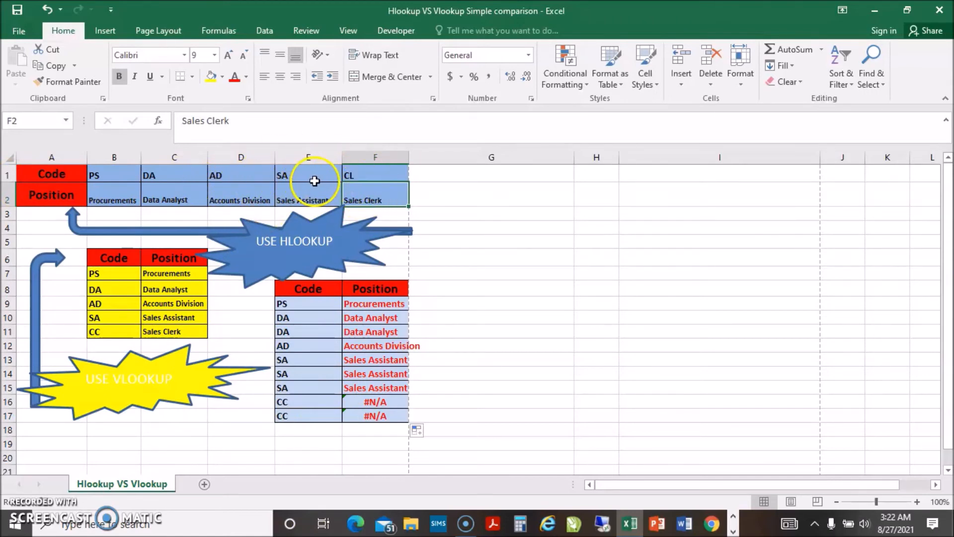
left_click(361, 173)
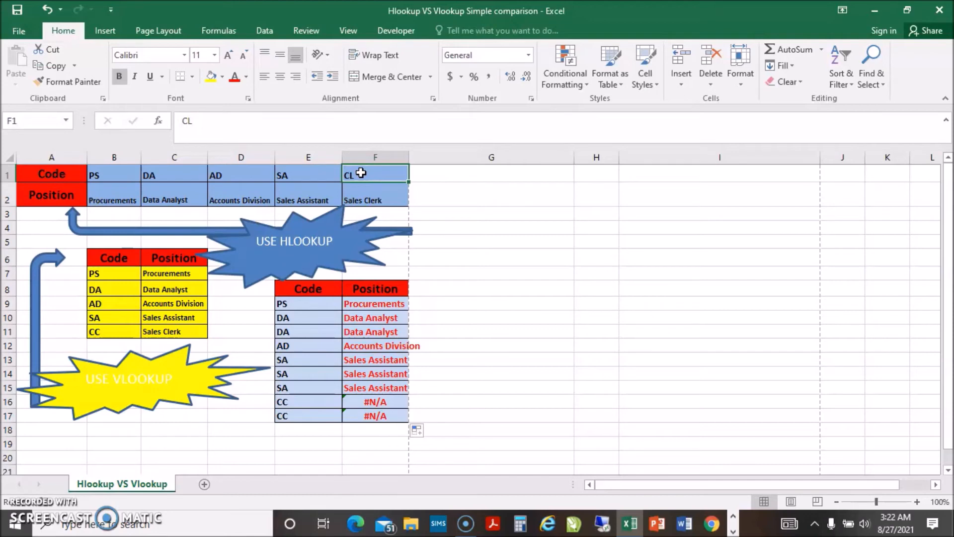
type("C")
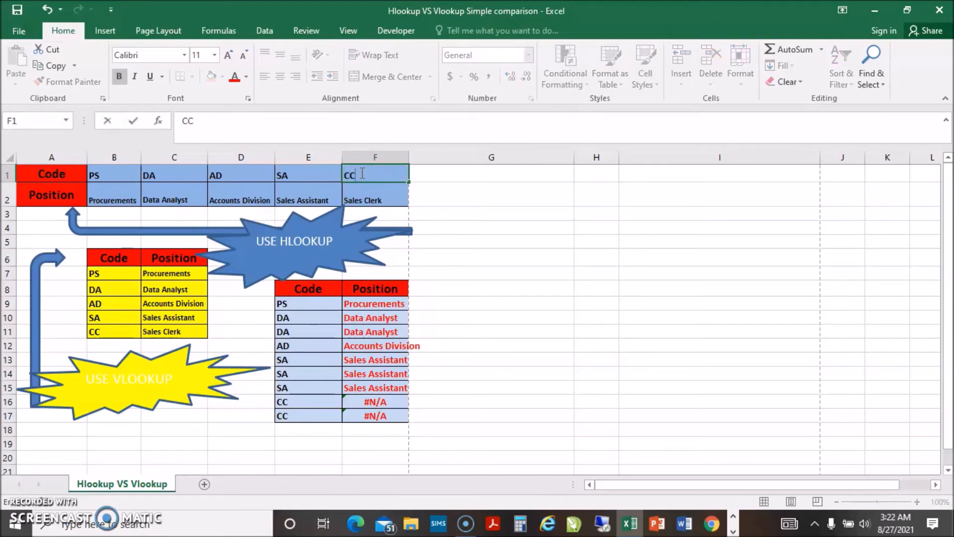
key("Return")
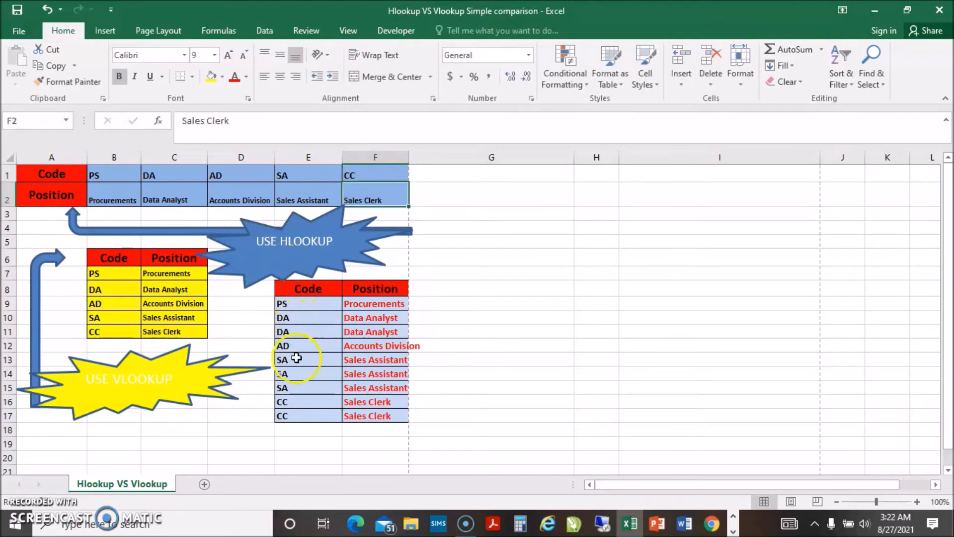
- Check the Code column against the corrected code in F1 and clear the HLOOKUP formulas from F9:F17
left_click(303, 384)
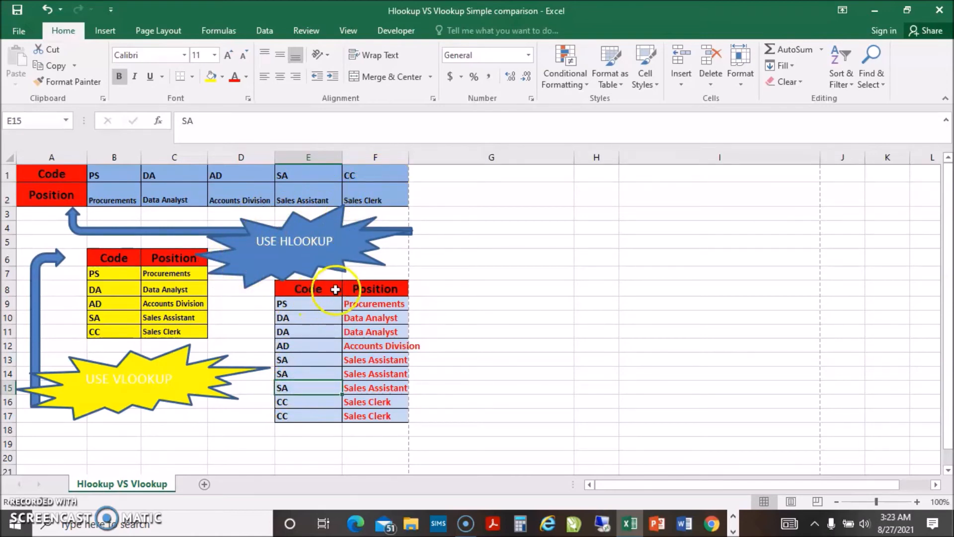
left_click(366, 176)
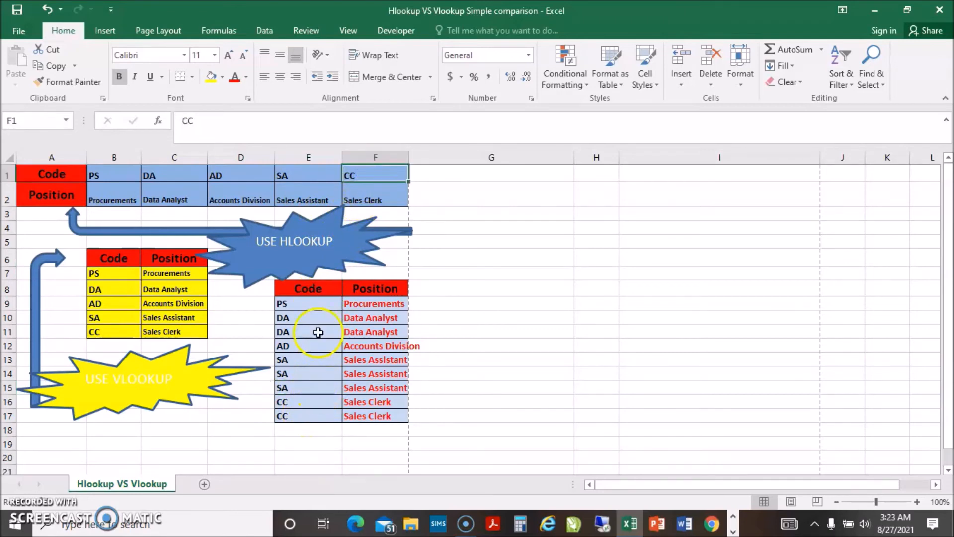
left_click(318, 384)
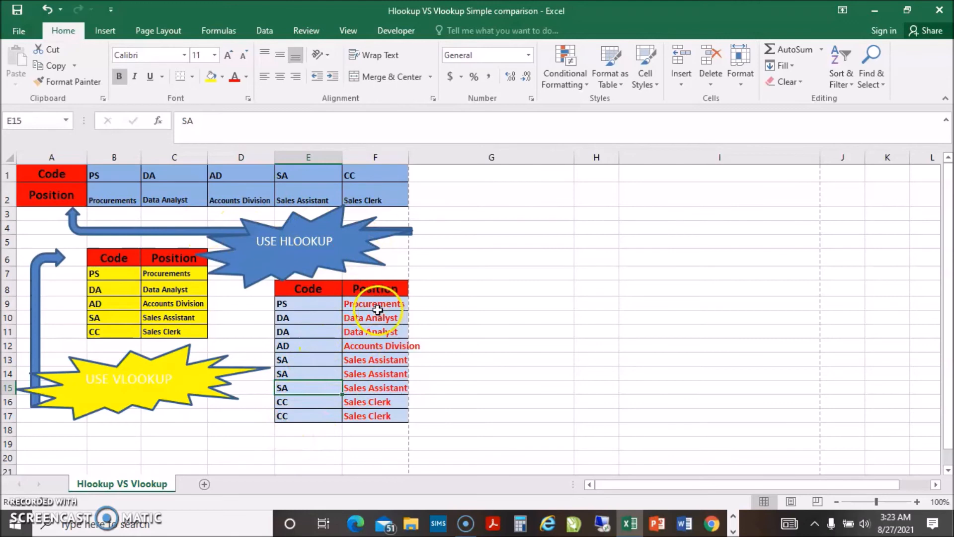
left_click_drag(378, 304, 377, 422)
key("Delete")
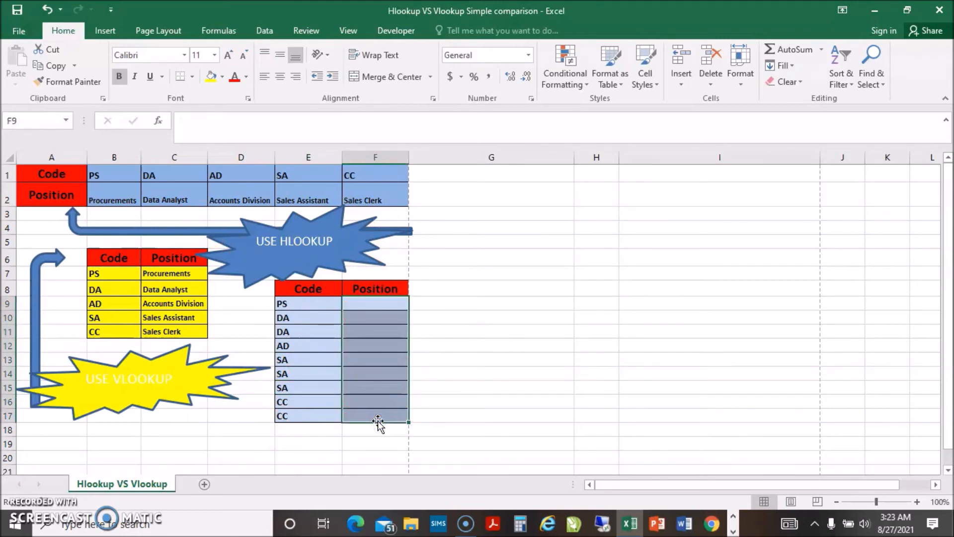
- Start a VLOOKUP formula in cell F9 with the code in E9 as the lookup value
left_click(363, 301)
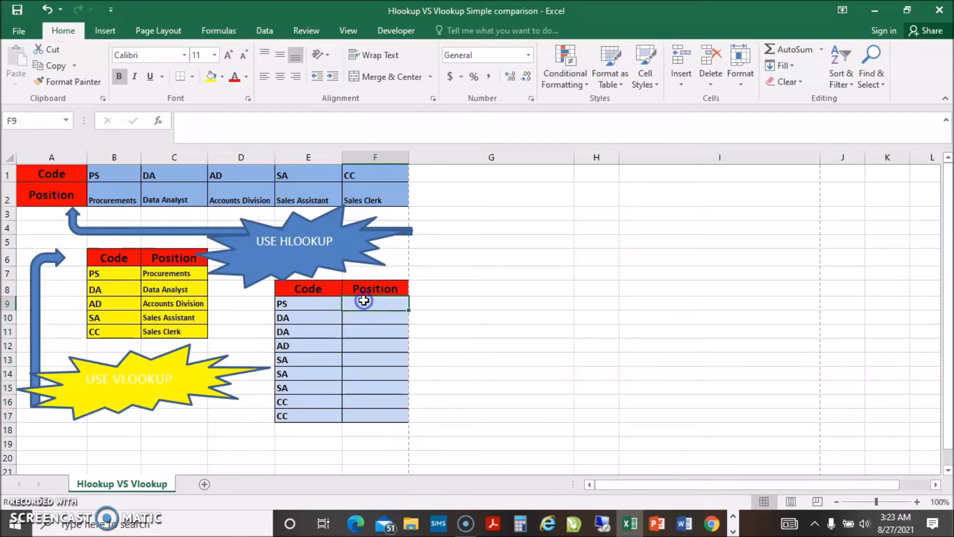
type("=")
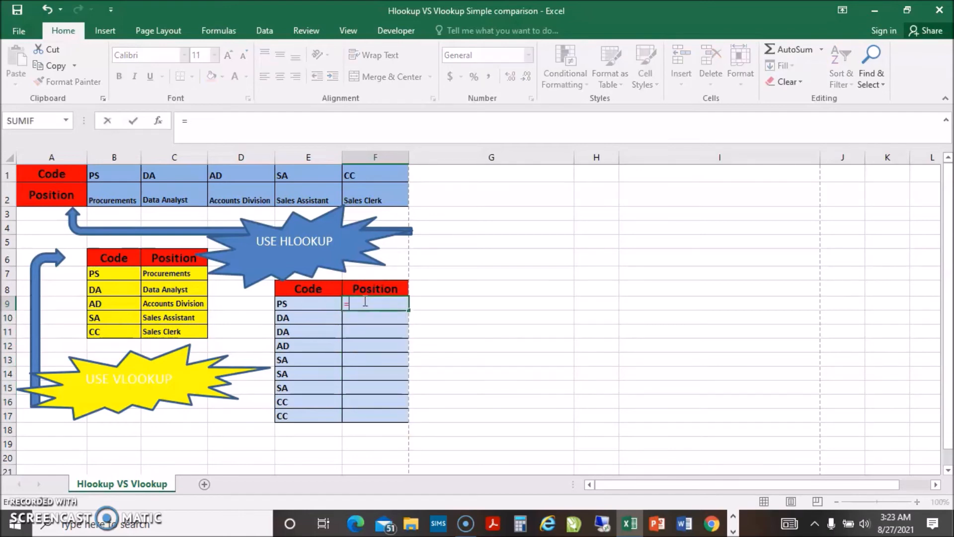
type("VLO")
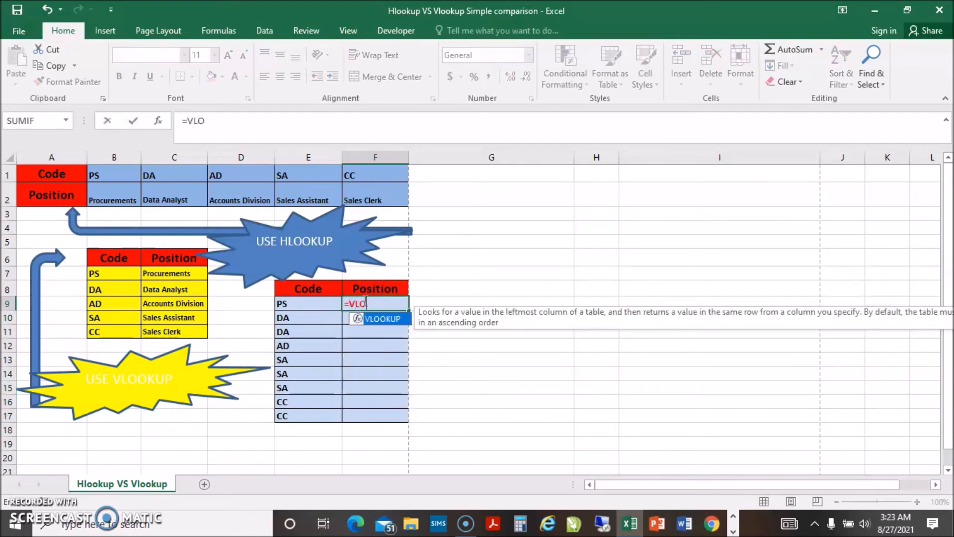
double_click(376, 318)
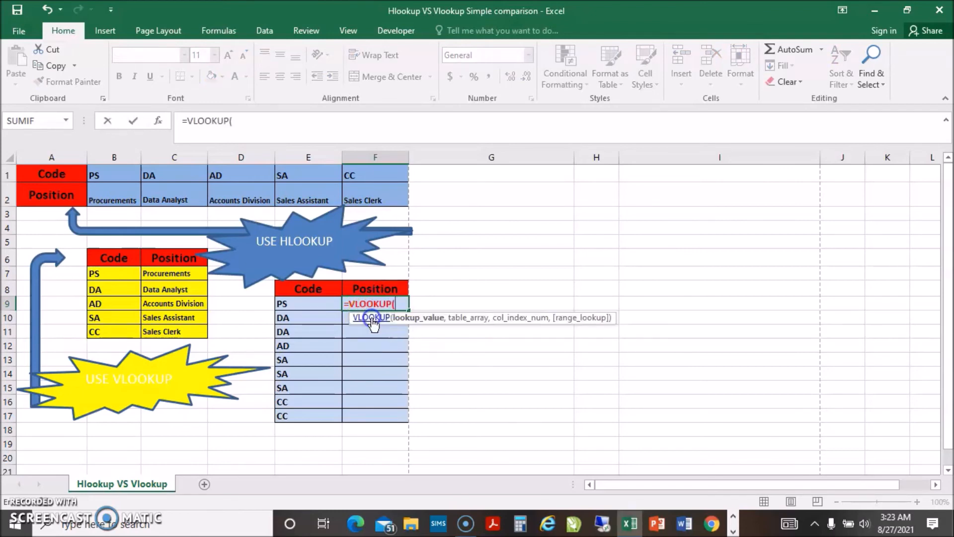
left_click(239, 120)
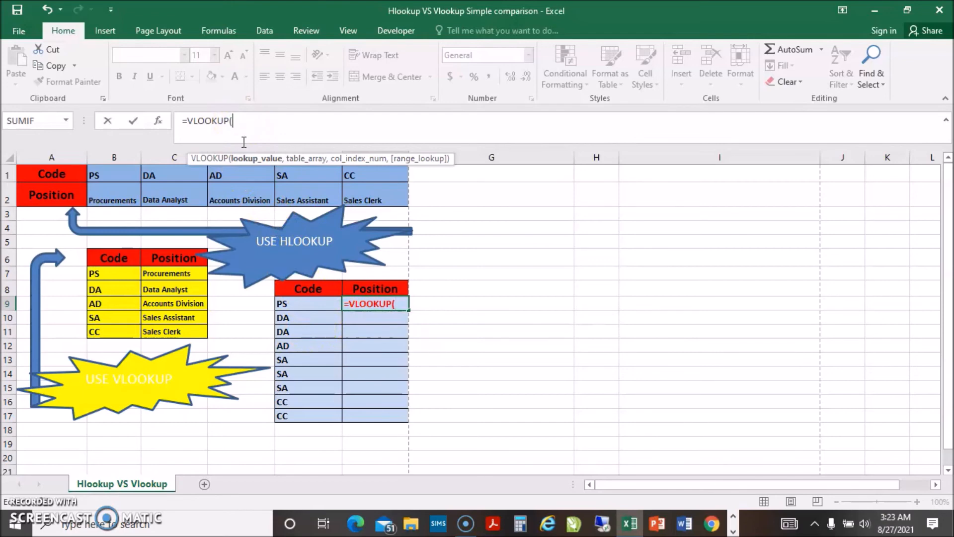
left_click(309, 301)
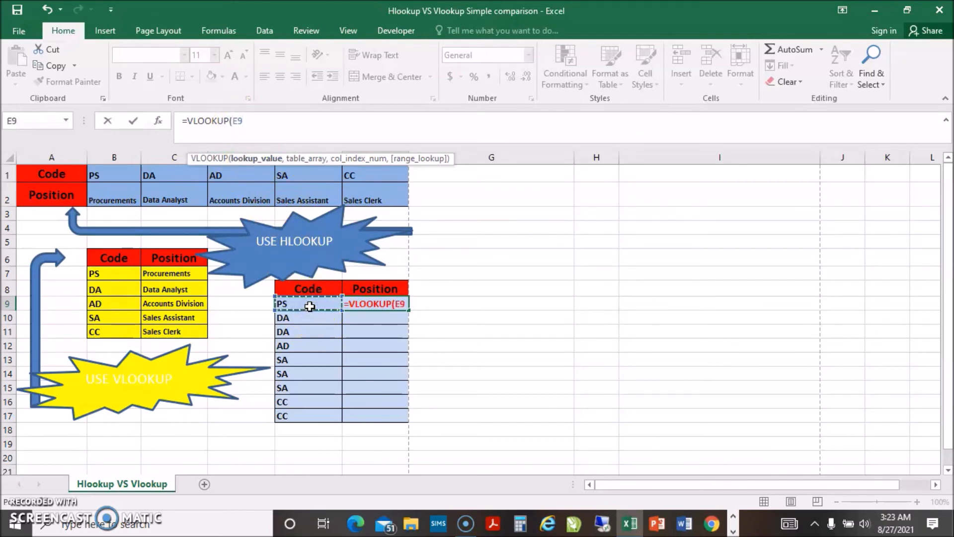
type(",")
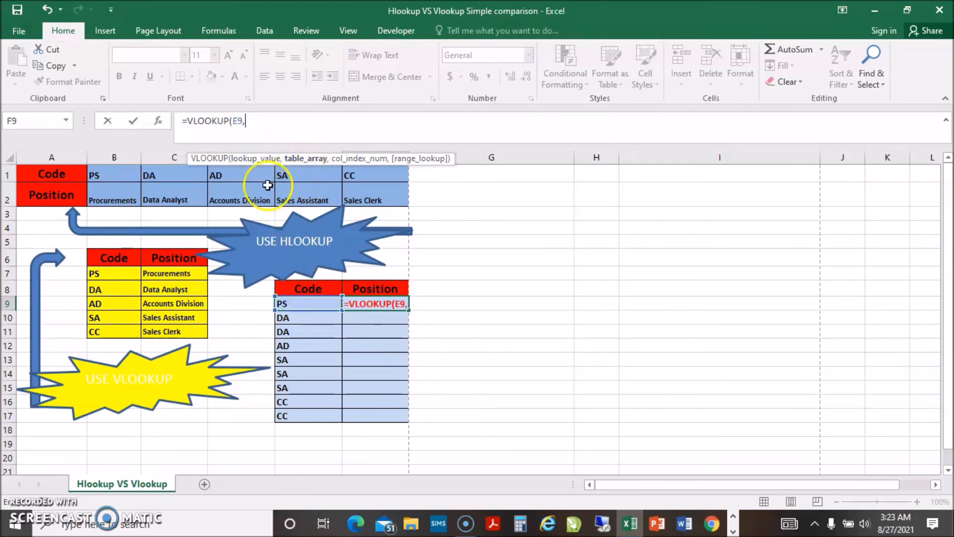
- Add the vertical table as the VLOOKUP table array, locked as the absolute range $B$7:$C$11
left_click_drag(99, 273, 172, 328)
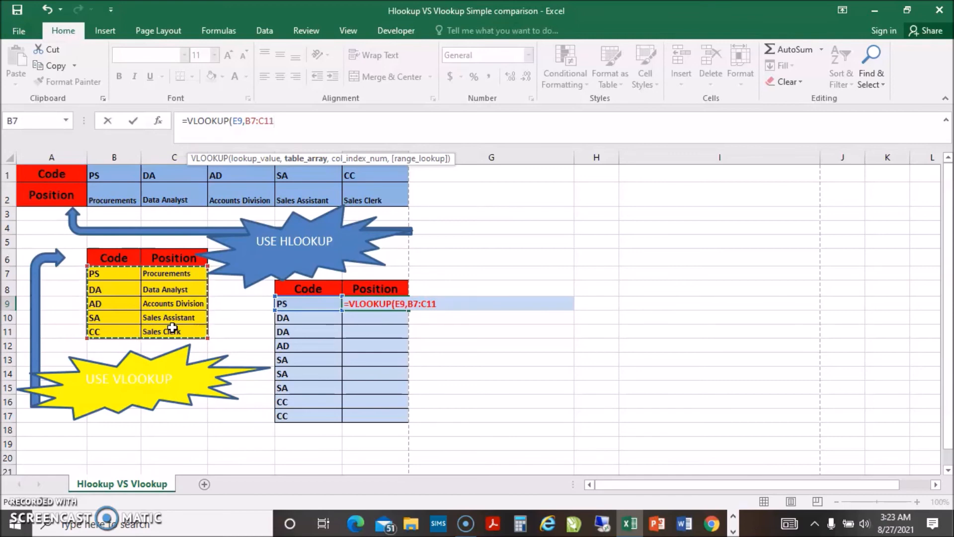
key("F4")
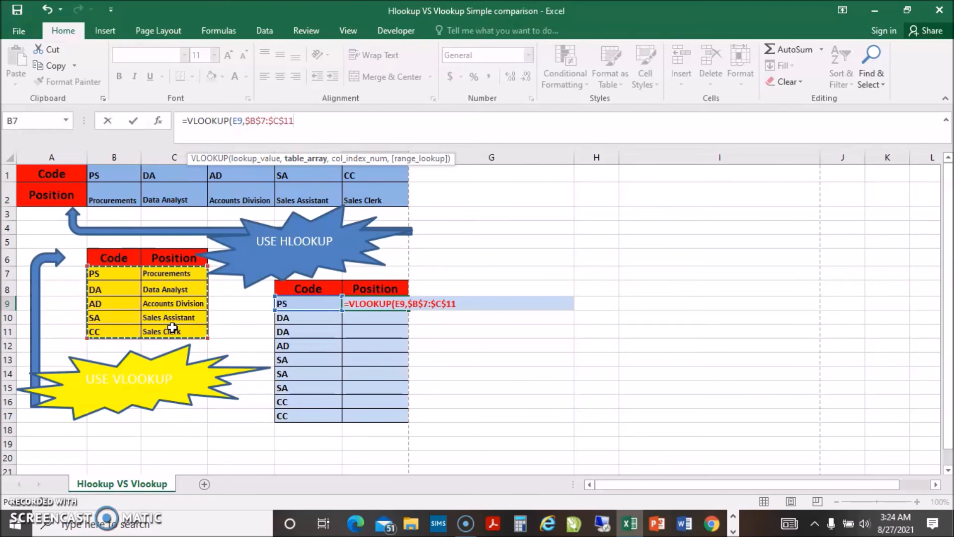
type(",")
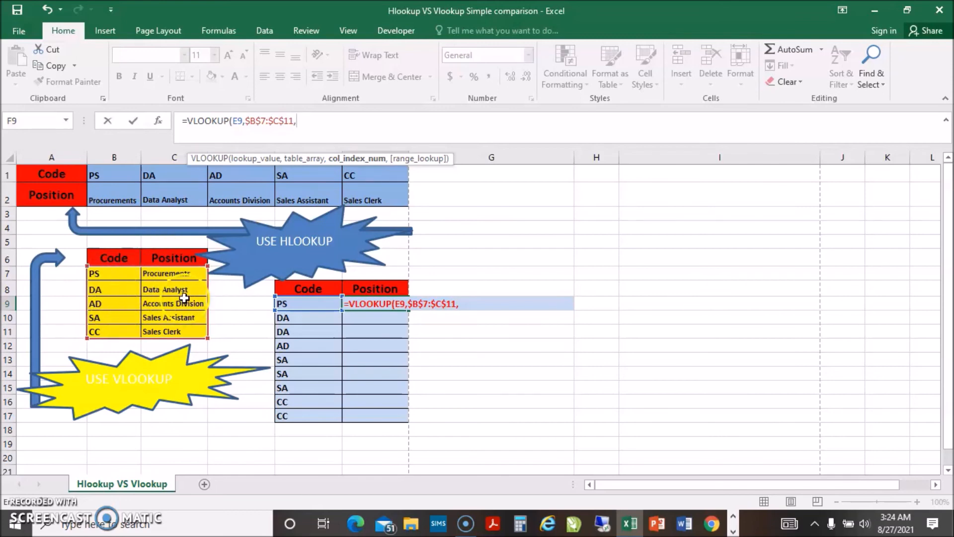
- Complete the F9 VLOOKUP with column index 2 and FALSE for an exact match, and fill it down to F17
type("2,")
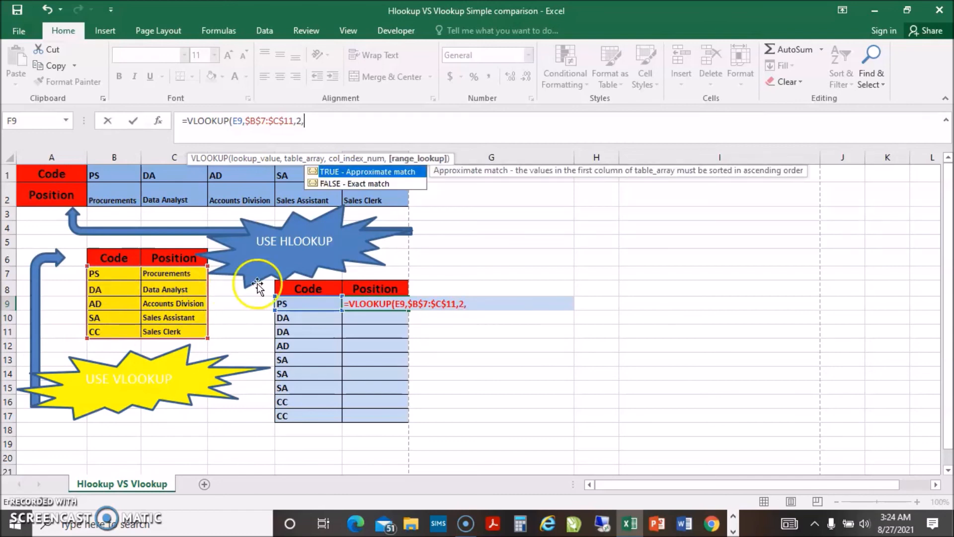
double_click(356, 184)
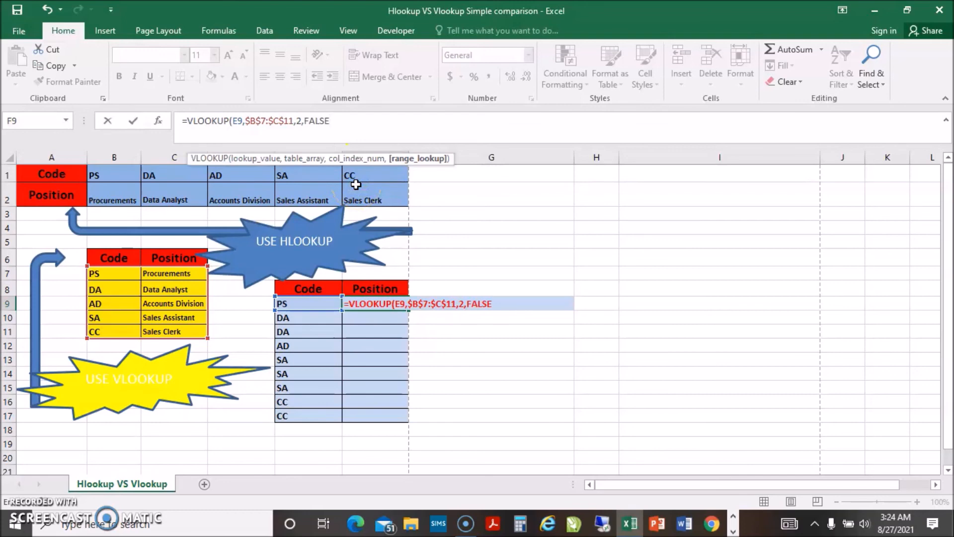
key("Return")
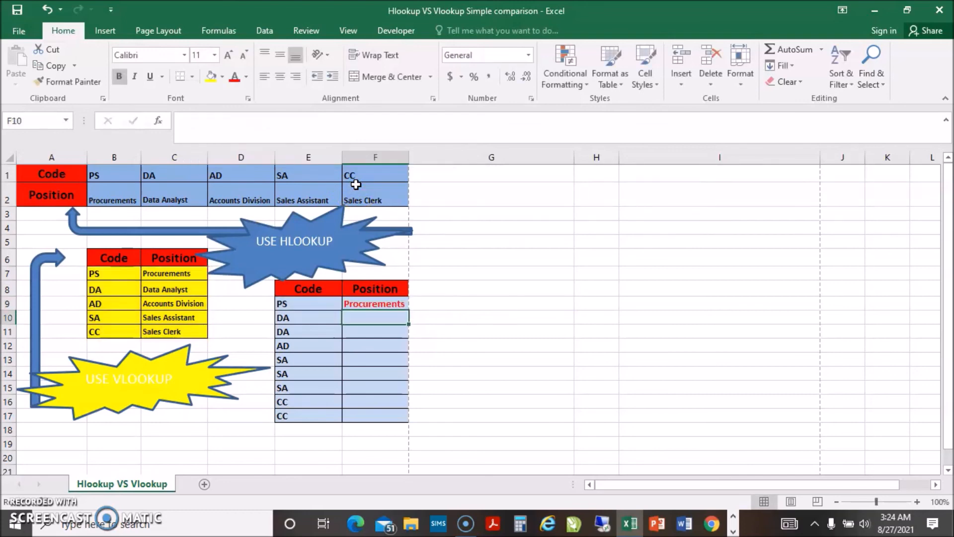
left_click(390, 304)
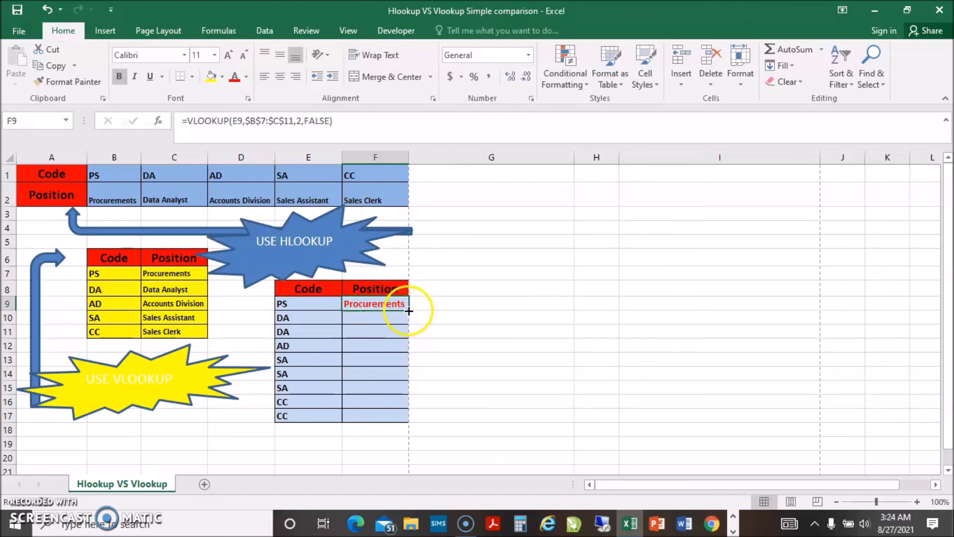
left_click_drag(409, 311, 402, 420)
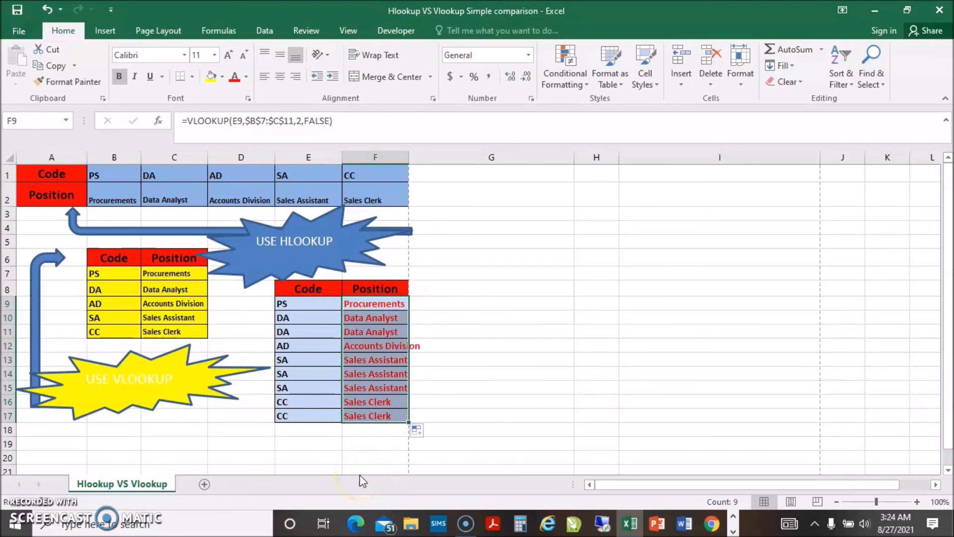